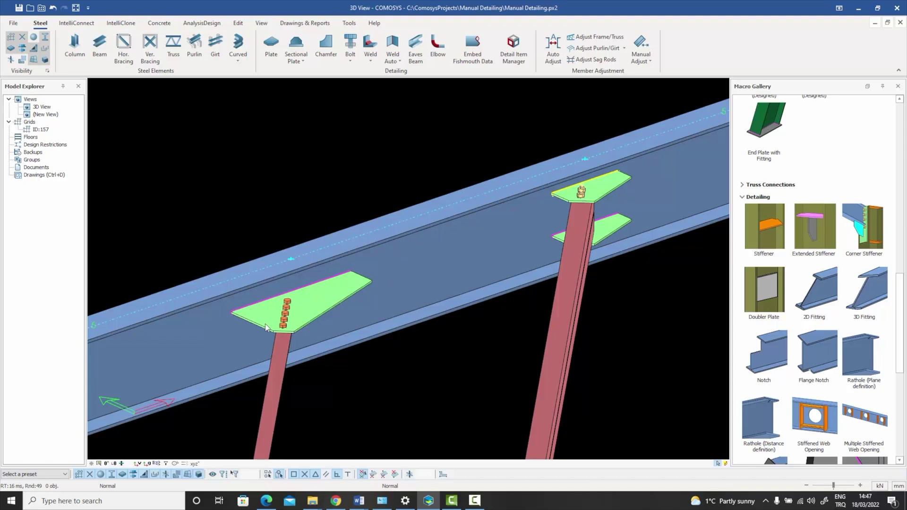
# Add an extended stiffener to the beam at the far end of the gusset plate with five bolts, without a second plate.
pyautogui.scroll(3, 267, 325)
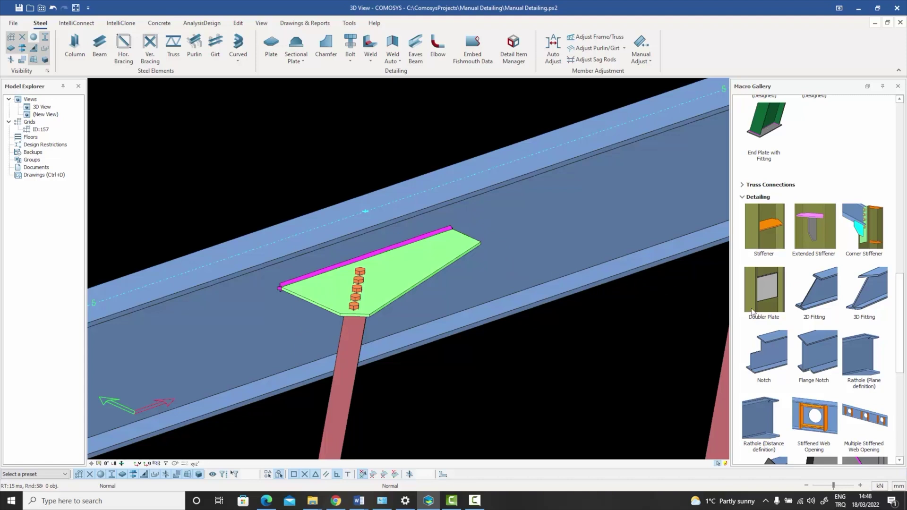
pyautogui.moveTo(813, 234)
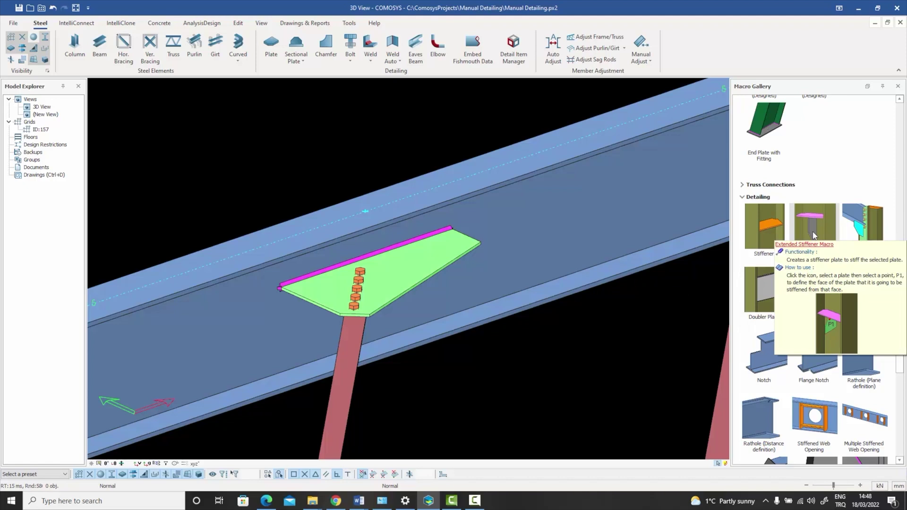
pyautogui.click(813, 234)
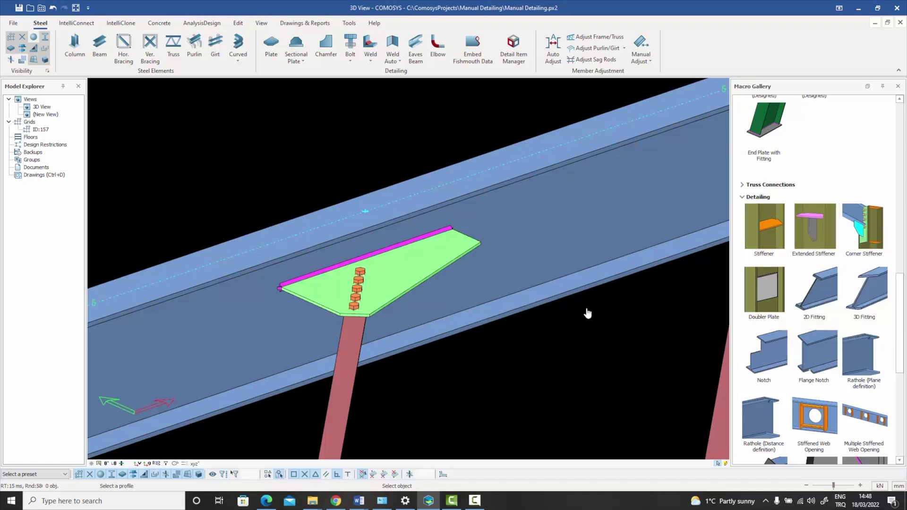
pyautogui.click(521, 248)
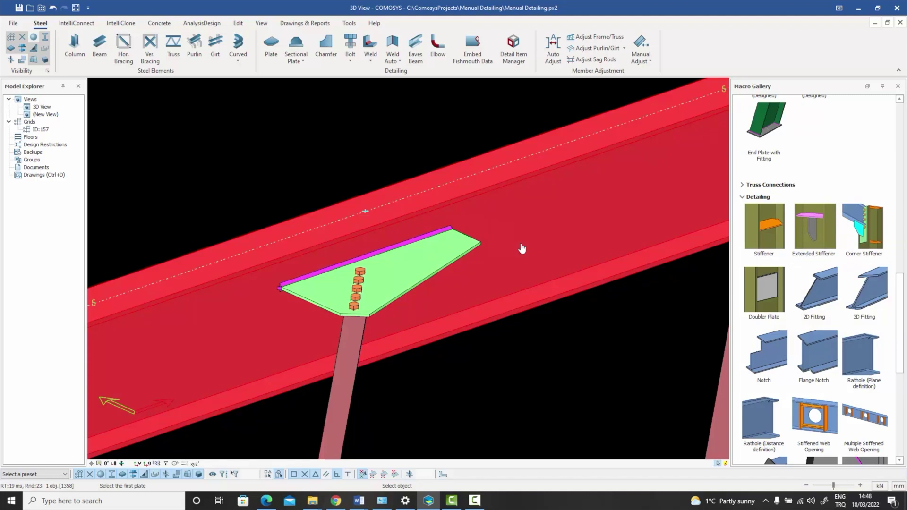
pyautogui.click(445, 249)
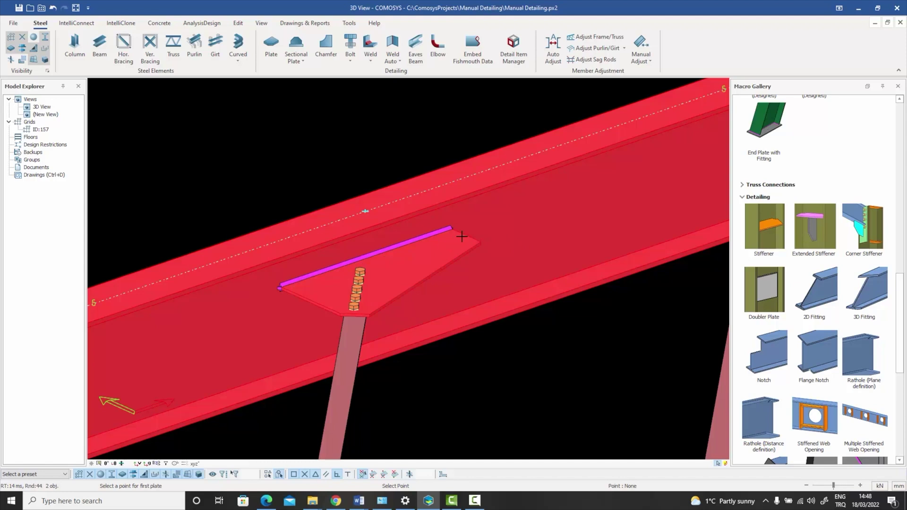
pyautogui.scroll(3, 496, 227)
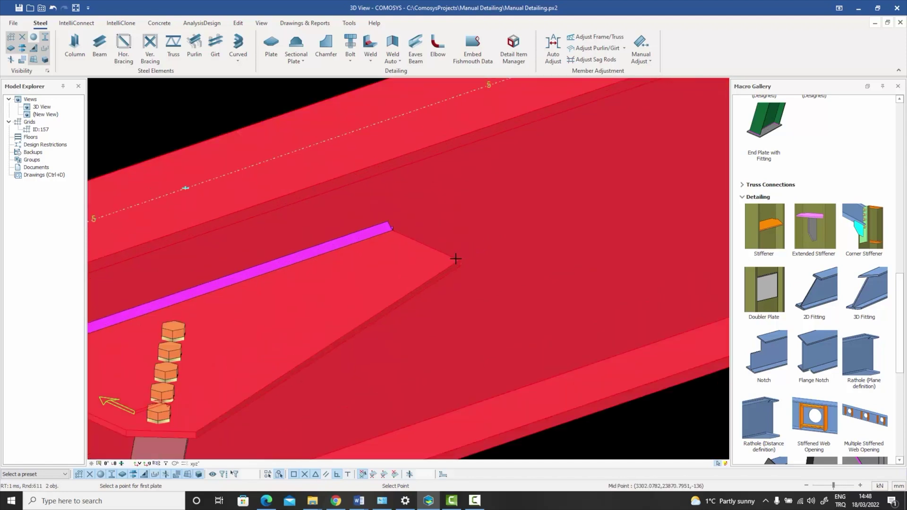
pyautogui.click(456, 259)
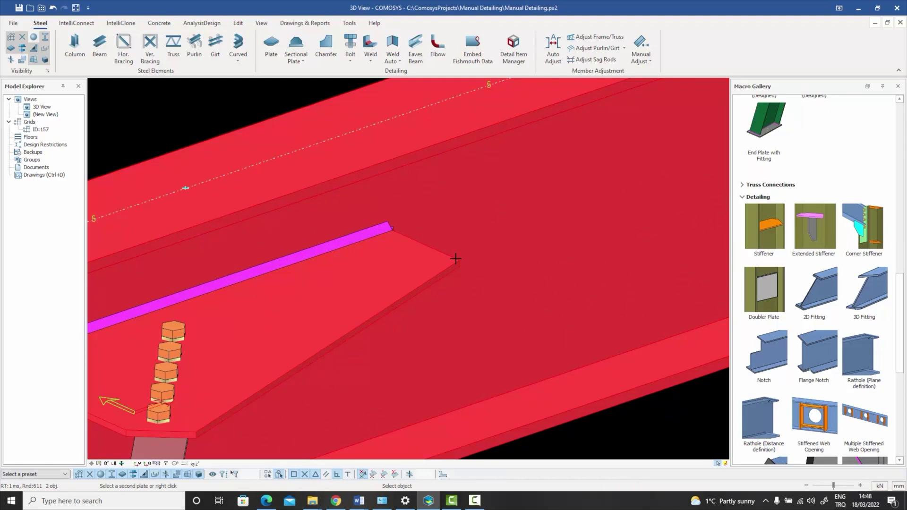
pyautogui.scroll(-4, 456, 260)
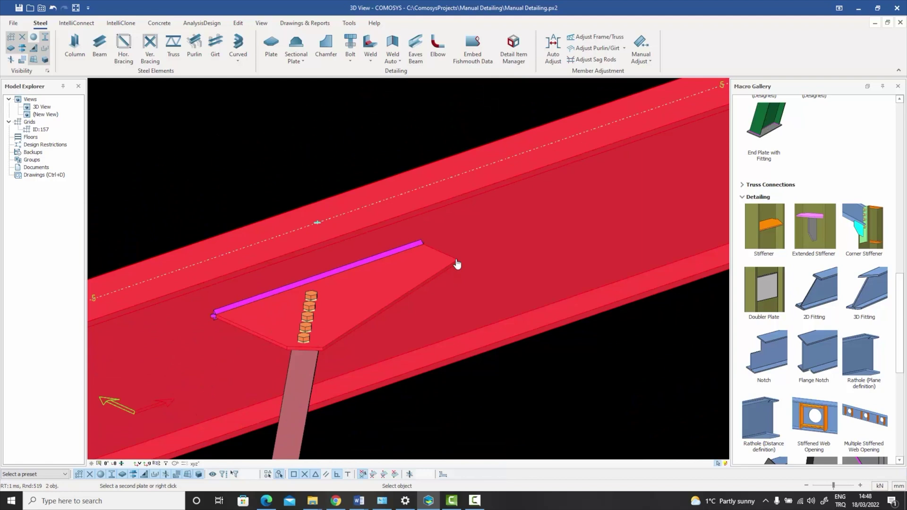
pyautogui.rightClick(457, 262)
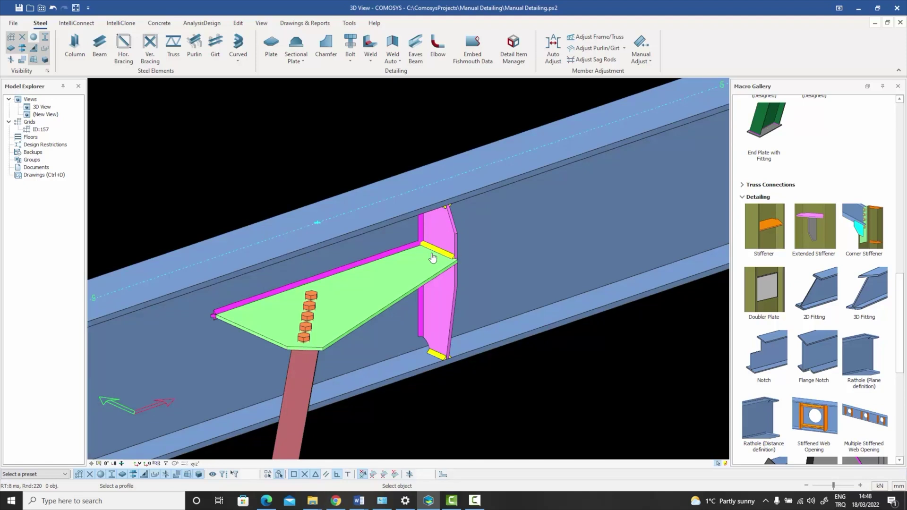
# Add another extended stiffener to the beam at the opposite end of the five-bolt gusset plate, along its slanted edge toward the brace.
pyautogui.click(155, 325)
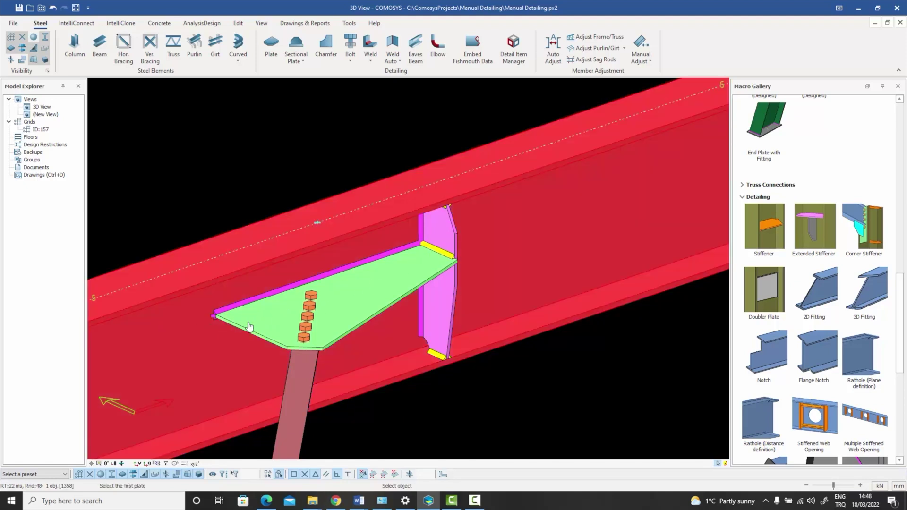
pyautogui.click(250, 326)
pyautogui.click(288, 348)
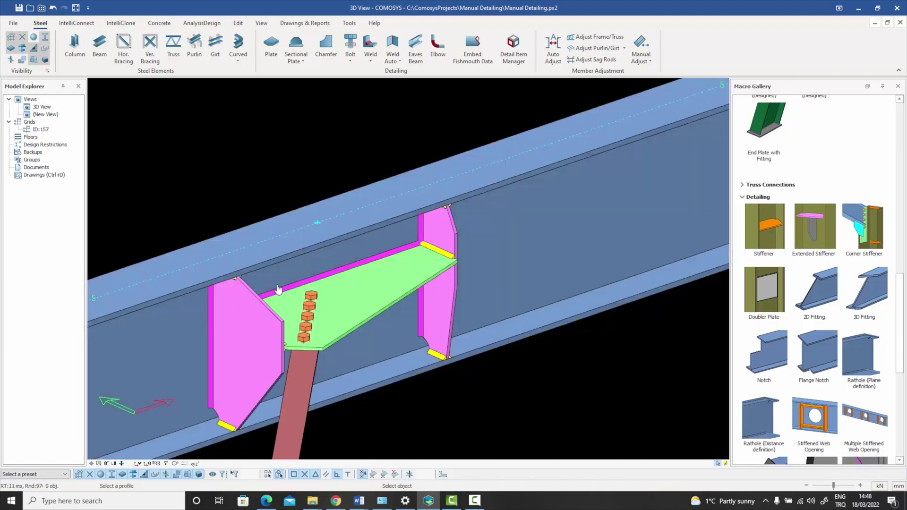
pyautogui.press('Escape')
# Add a corner stiffener between the beam web and the upper face of the five-bolt gusset plate.
pyautogui.scroll(-3, 351, 268)
pyautogui.moveTo(350, 268)
pyautogui.mouseDown(button='middle')
pyautogui.moveTo(359, 255)
pyautogui.moveTo(349, 271)
pyautogui.mouseUp(button='middle')
pyautogui.scroll(3, 348, 270)
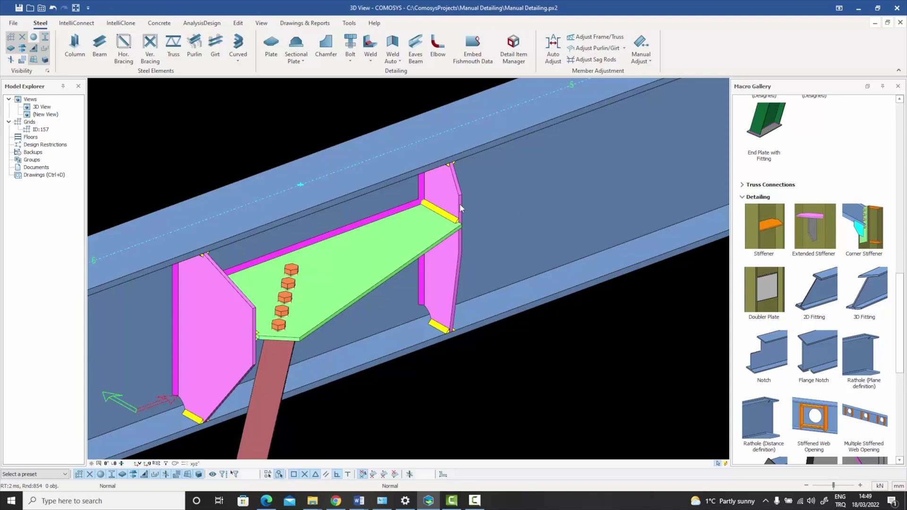
pyautogui.moveTo(361, 263); pyautogui.dragTo(392, 272, button='middle')
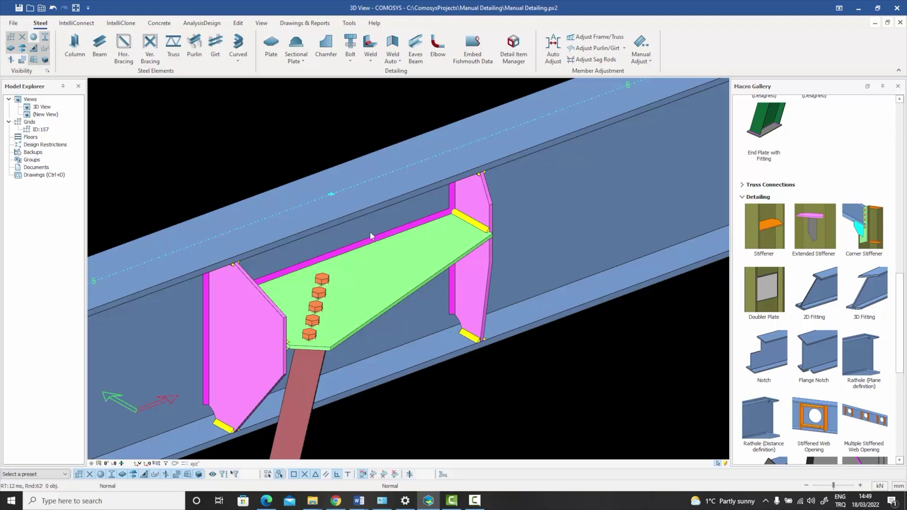
pyautogui.click(866, 241)
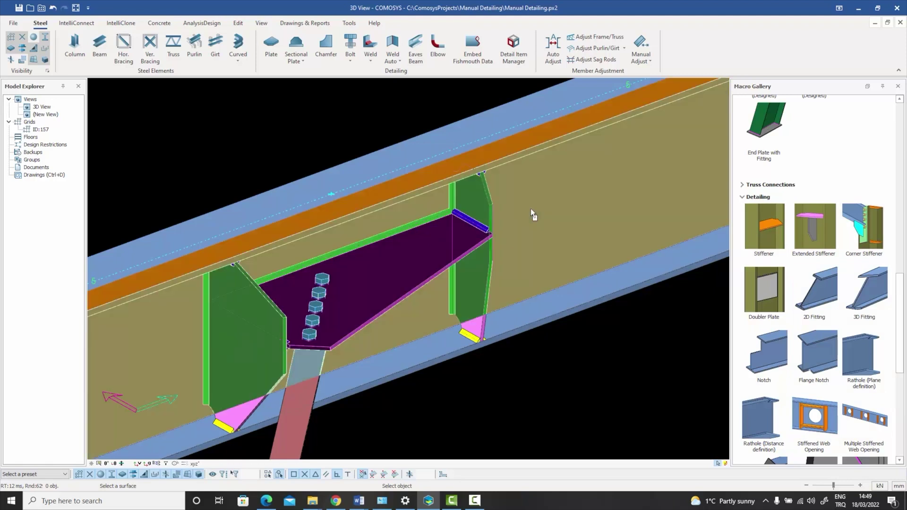
pyautogui.click(531, 209)
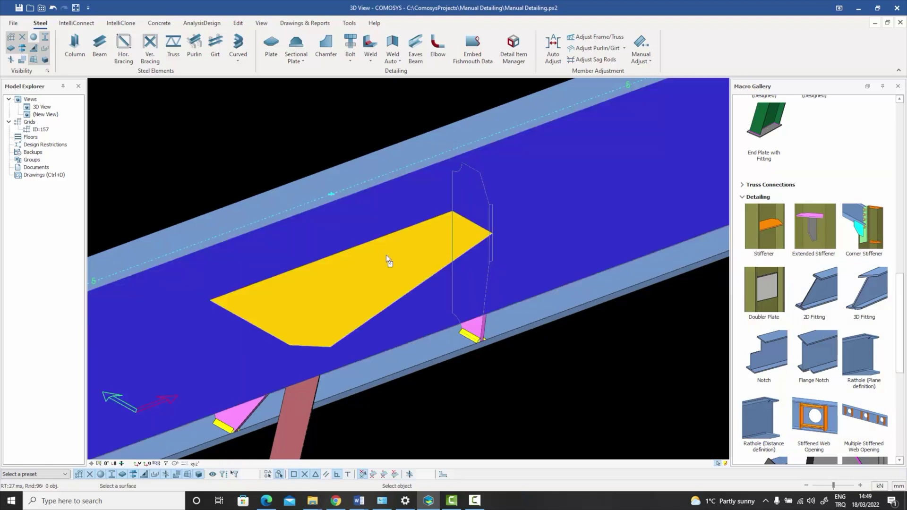
pyautogui.click(387, 256)
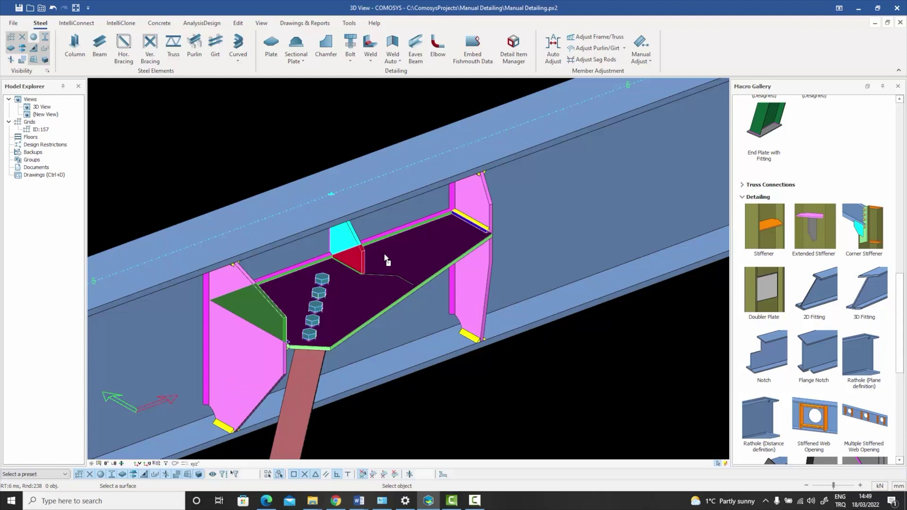
pyautogui.press('Escape')
# Examine the neighbouring brace connection with two parallel gusset plates and its bolts from several angles.
pyautogui.moveTo(353, 245); pyautogui.dragTo(373, 258, button='middle')
pyautogui.scroll(-5, 372, 257)
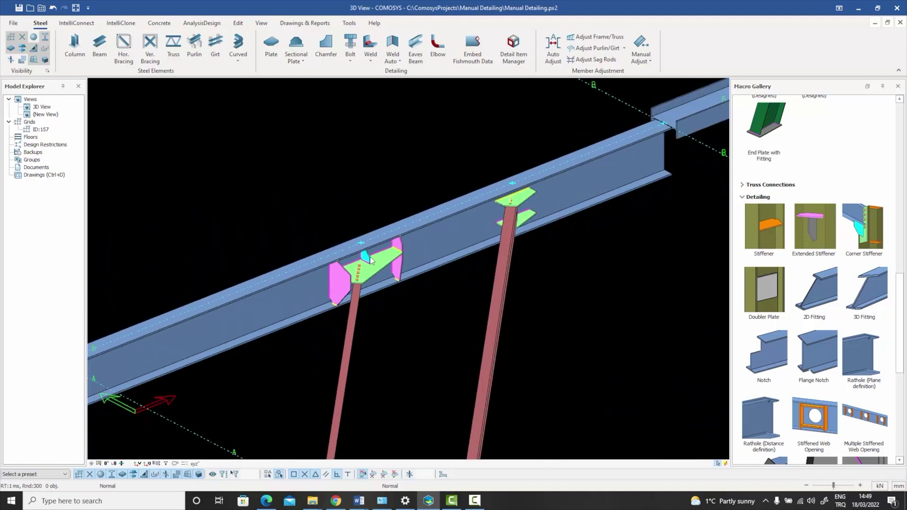
pyautogui.scroll(8, 475, 248)
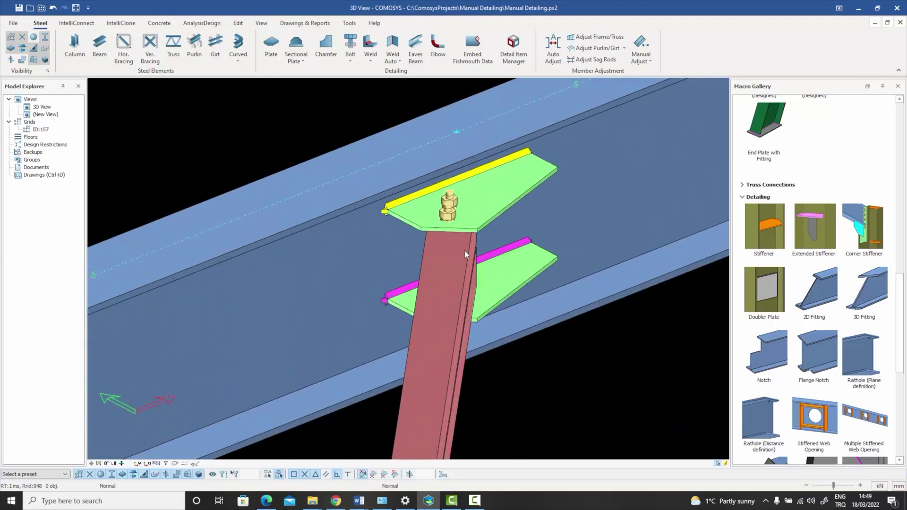
pyautogui.click(447, 213)
pyautogui.moveTo(446, 213); pyautogui.dragTo(425, 223, button='middle')
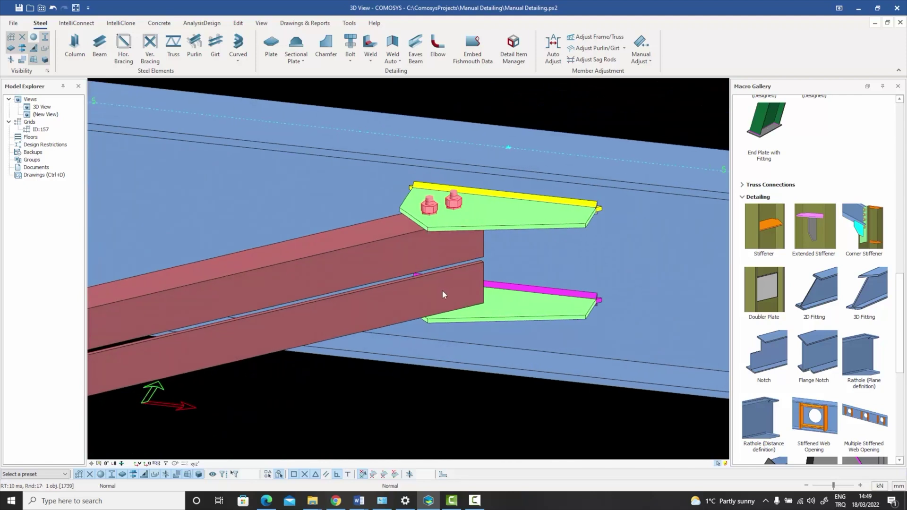
pyautogui.scroll(-2, 414, 267)
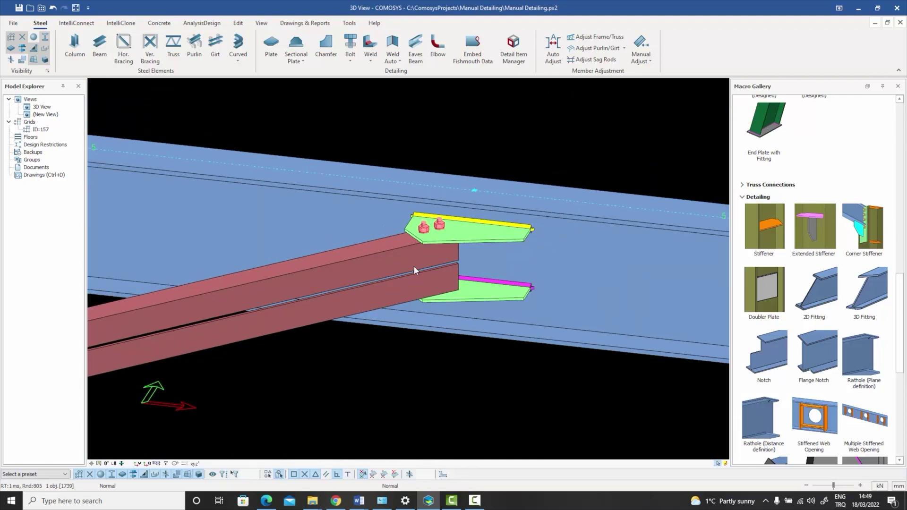
pyautogui.moveTo(414, 267); pyautogui.dragTo(440, 185, button='middle')
pyautogui.click(656, 342)
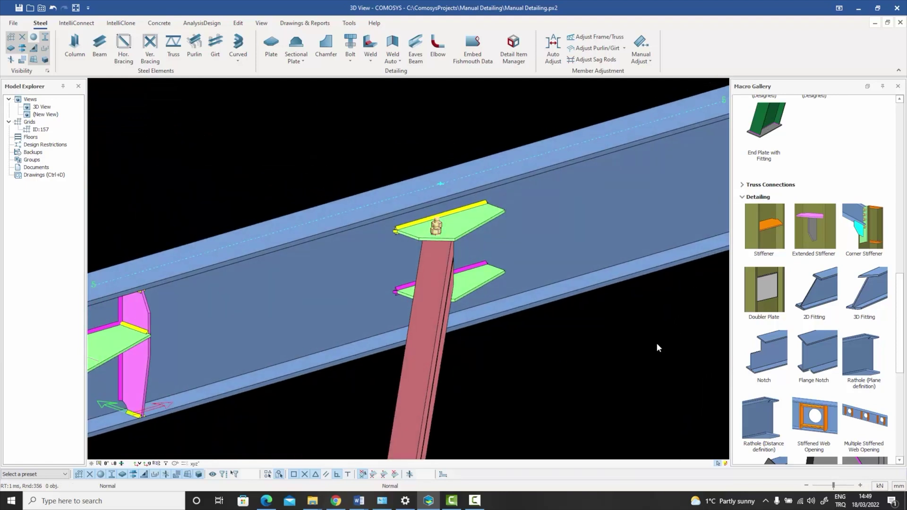
# Add one extended stiffener to the beam that supports the far ends of both the upper and lower gusset plates.
pyautogui.click(813, 231)
pyautogui.scroll(2, 565, 206)
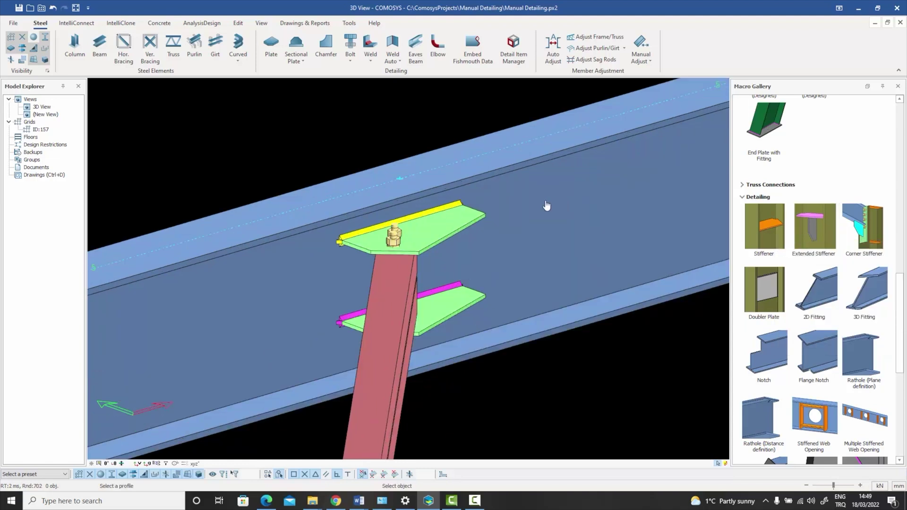
pyautogui.click(547, 206)
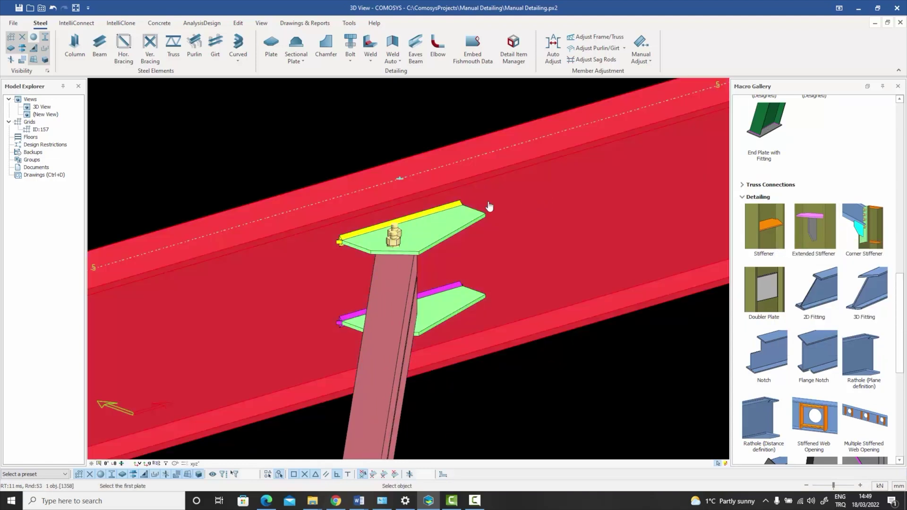
pyautogui.click(458, 219)
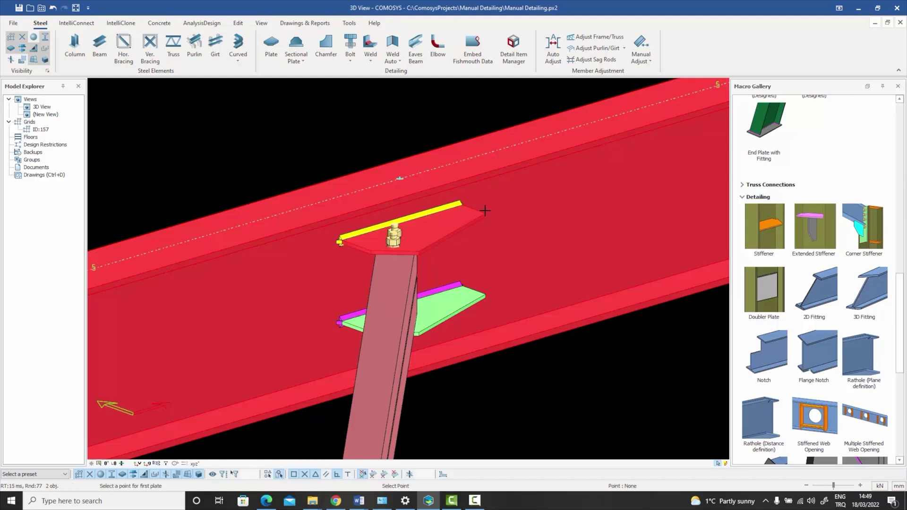
pyautogui.click(484, 211)
pyautogui.click(464, 297)
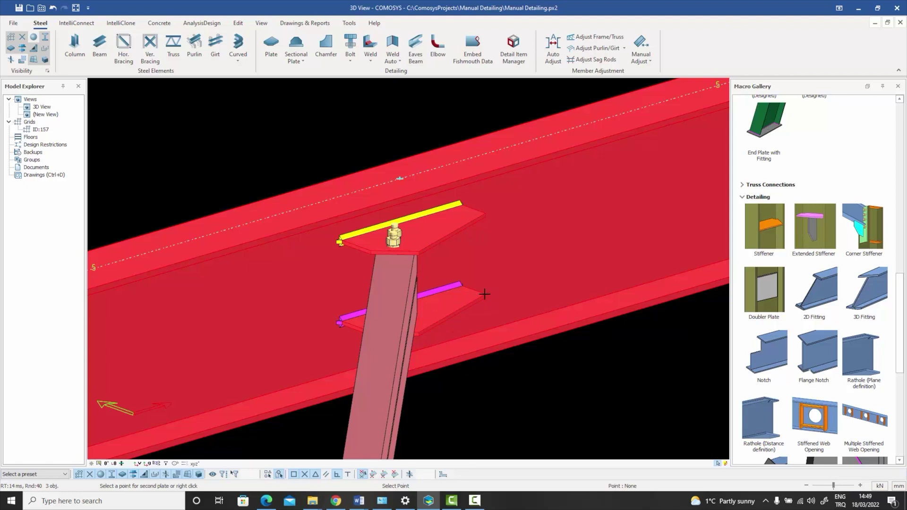
pyautogui.click(489, 293)
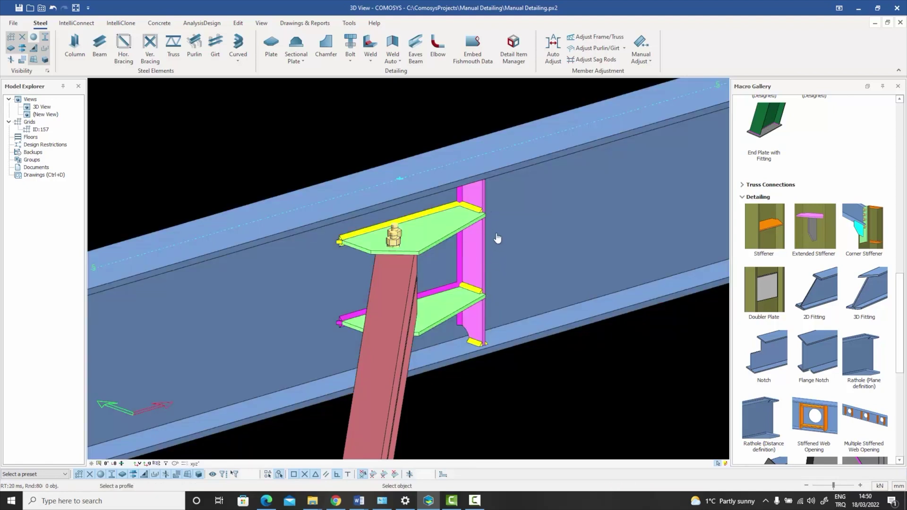
# Add an extended stiffener at the far end of the single gusset plate on the beam that lies with its web horizontal.
pyautogui.moveTo(798, 245)
pyautogui.scroll(5, 480, 293)
pyautogui.scroll(-5, 485, 301)
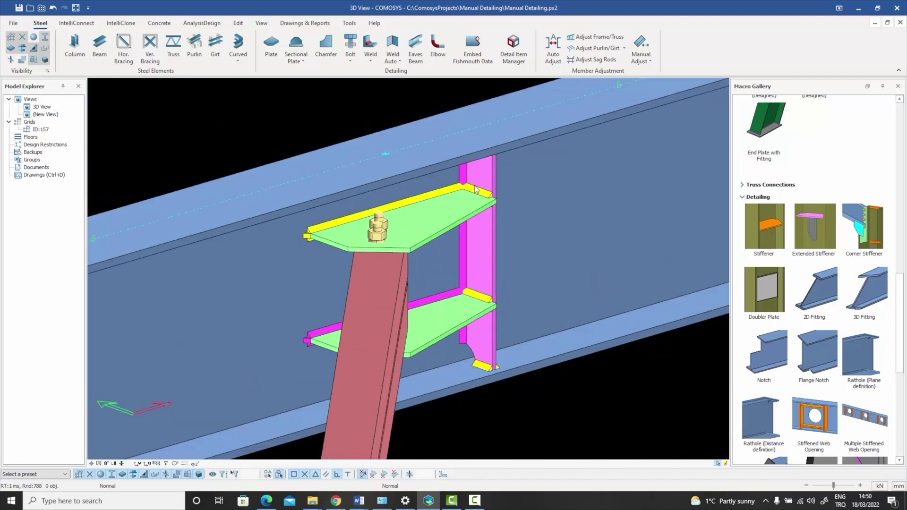
pyautogui.moveTo(517, 341); pyautogui.dragTo(474, 351, button='middle')
pyautogui.scroll(-10, 454, 253)
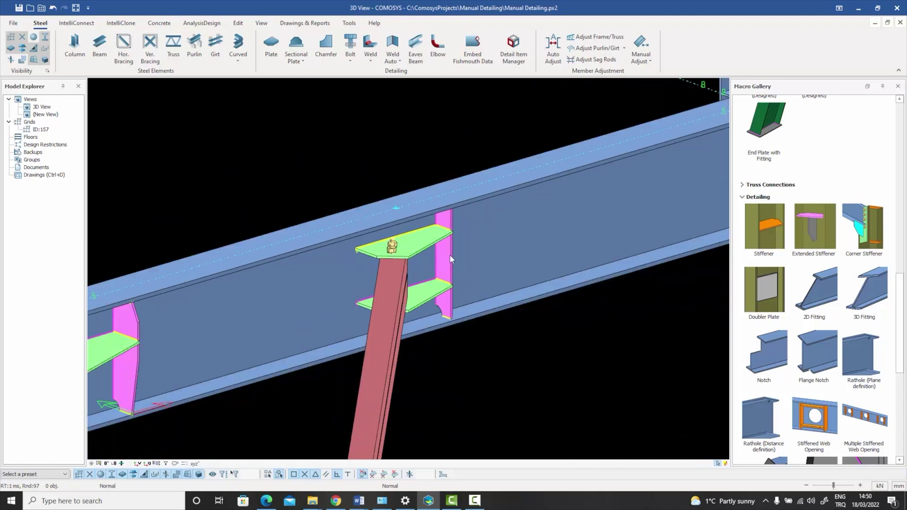
pyautogui.scroll(8, 579, 223)
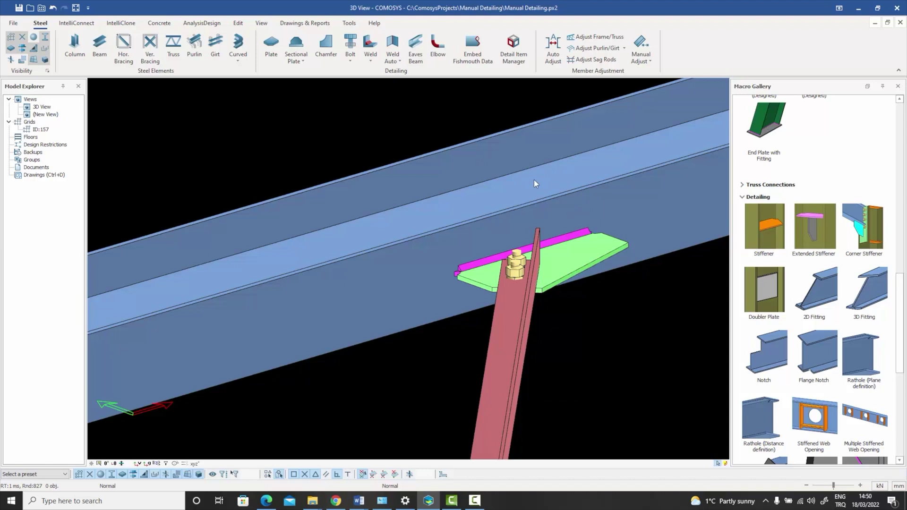
pyautogui.click(813, 228)
pyautogui.click(651, 213)
pyautogui.click(579, 255)
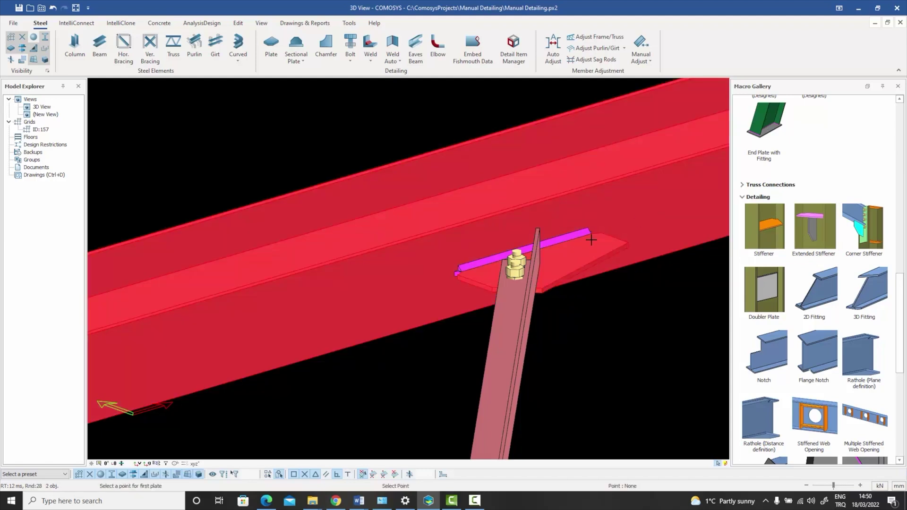
pyautogui.click(641, 246)
pyautogui.press('Escape')
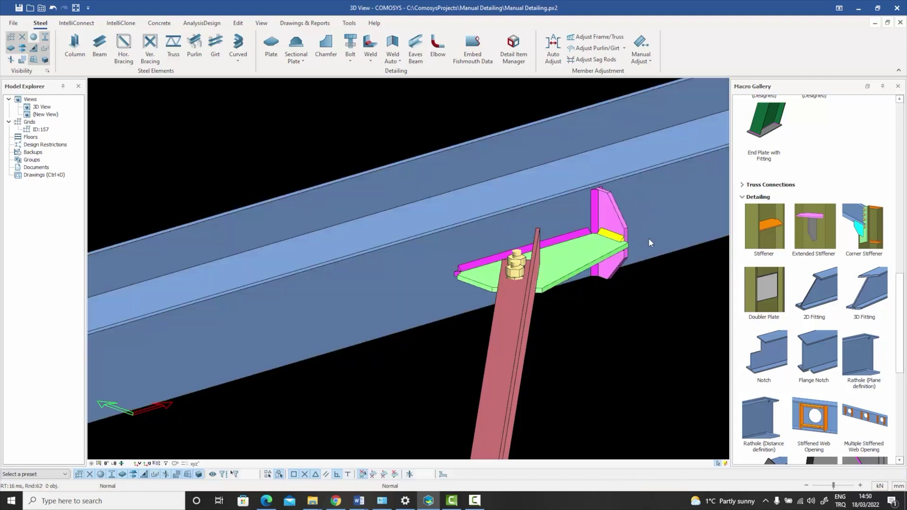